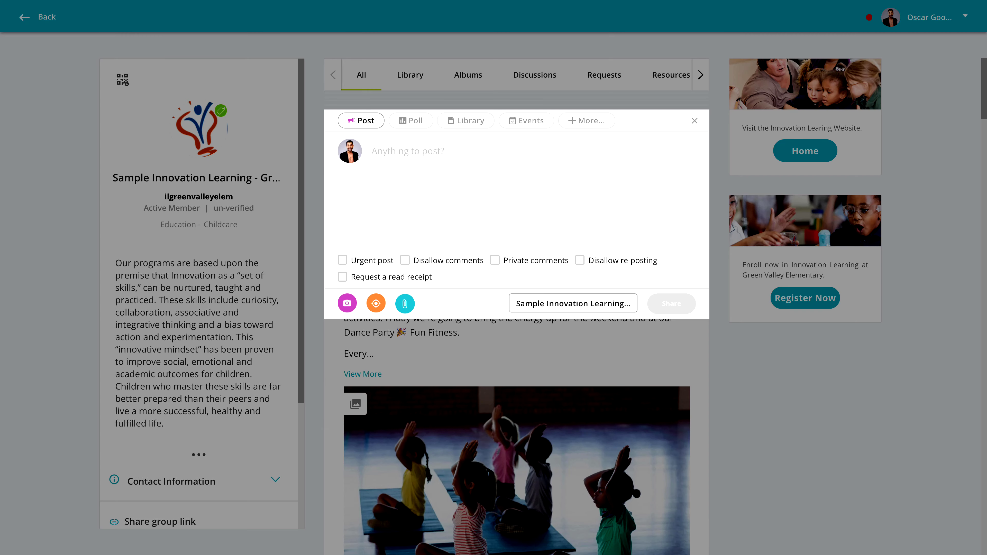
# Write the post "Don't forget that soccer registration starts next week! Let's have another great season!" with a soccer-ball emoji and mark it urgent
pyautogui.write("Don't forget that socce")
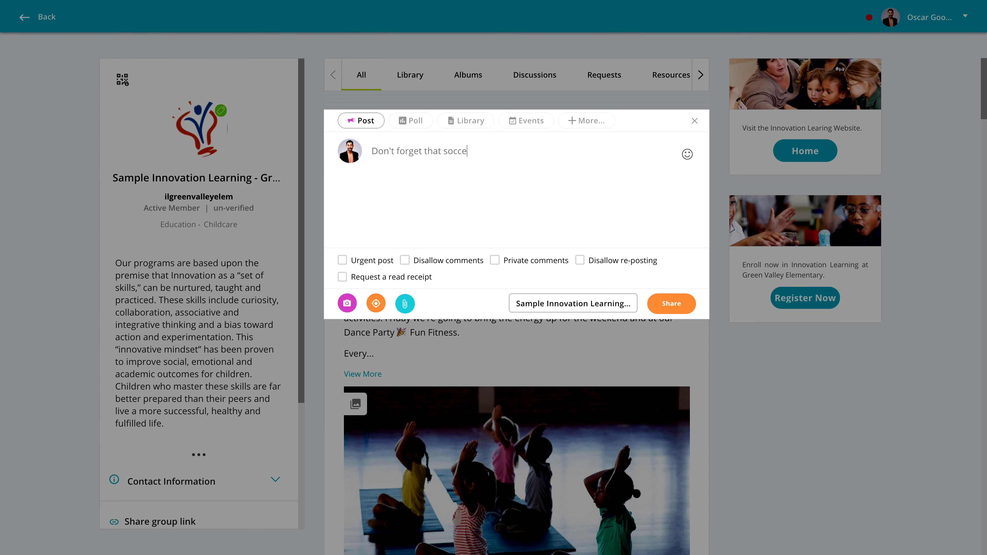
pyautogui.write("r registration starts next week! Let's have another great")
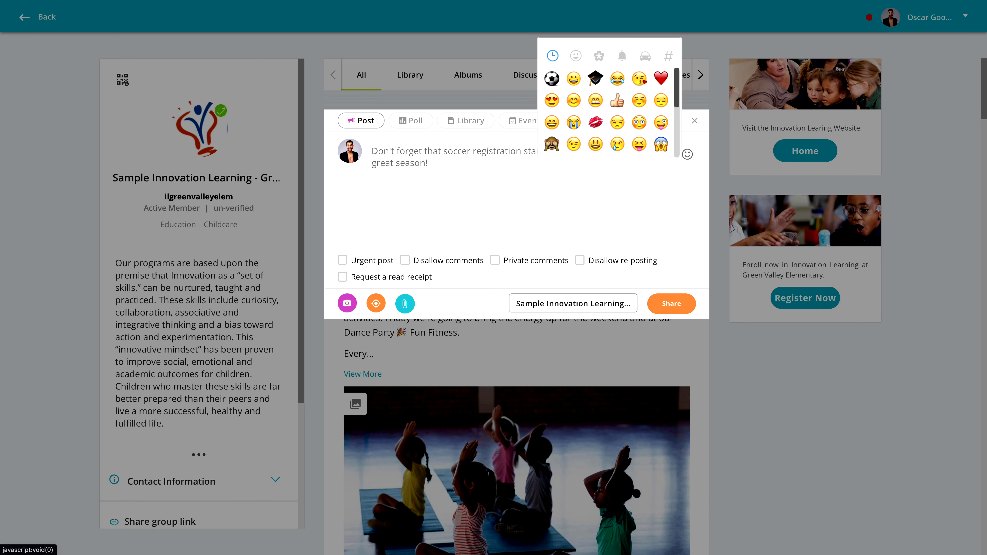
pyautogui.click(552, 79)
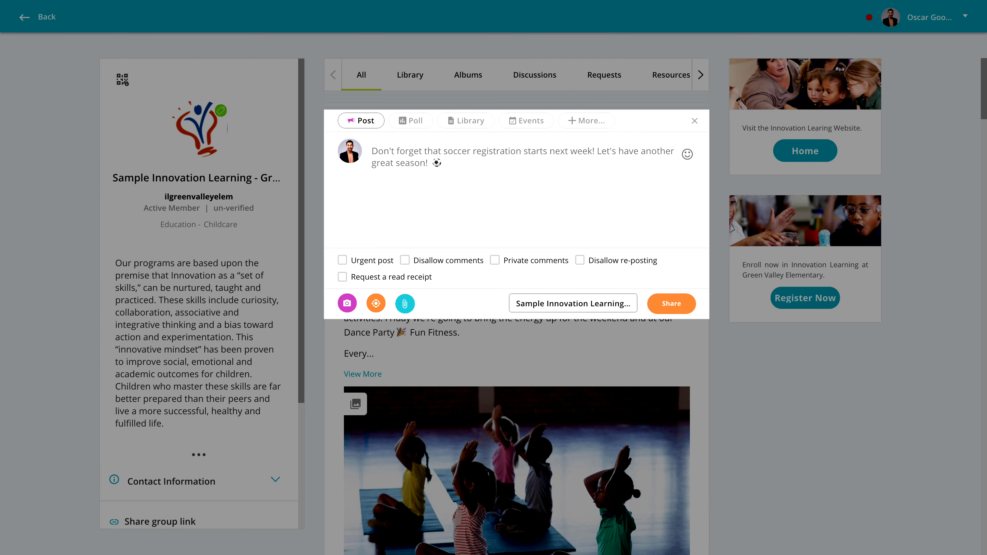
pyautogui.click(342, 260)
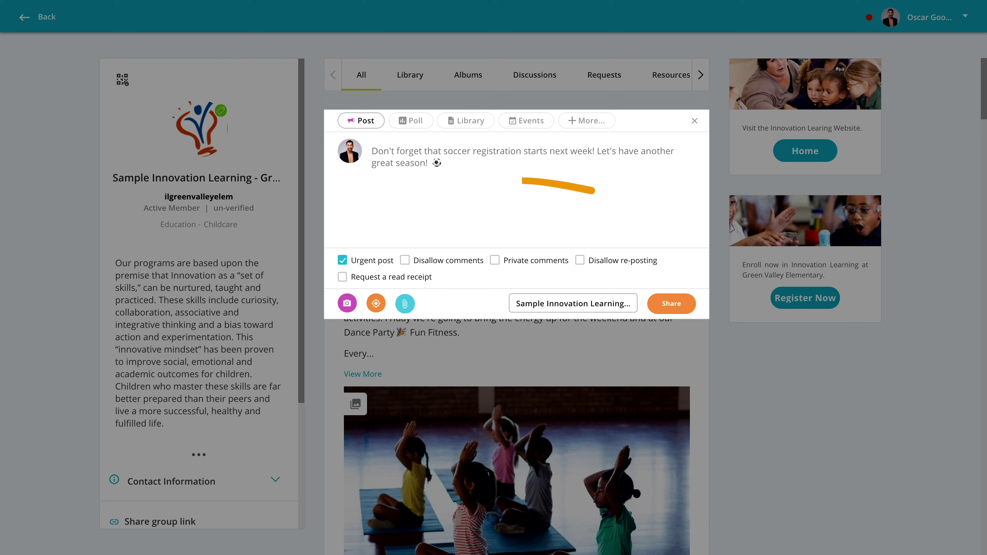
# Attach the first photo from the Sports Album of Sample Innovation Learning - Green Valley Elementary to the post
pyautogui.click(405, 303)
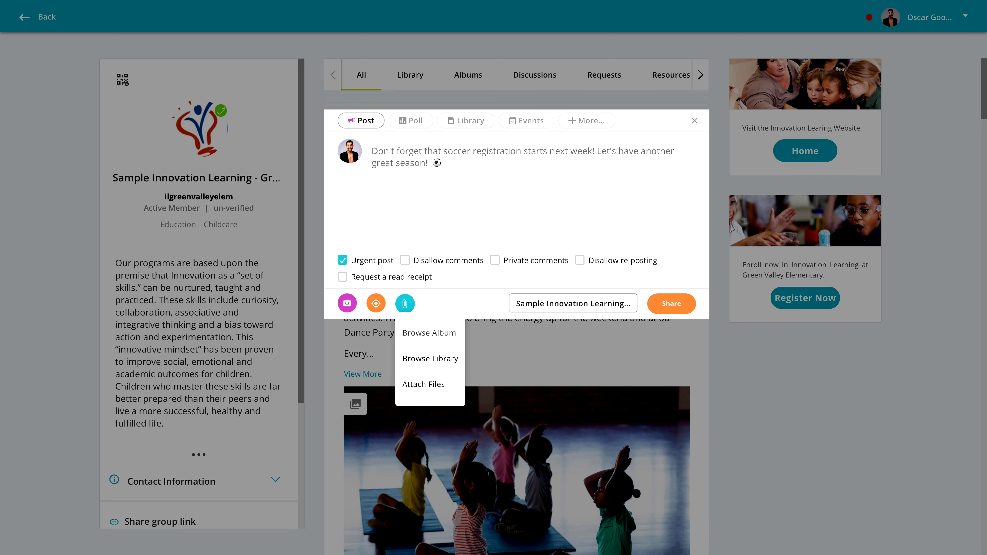
pyautogui.click(429, 333)
pyautogui.click(673, 227)
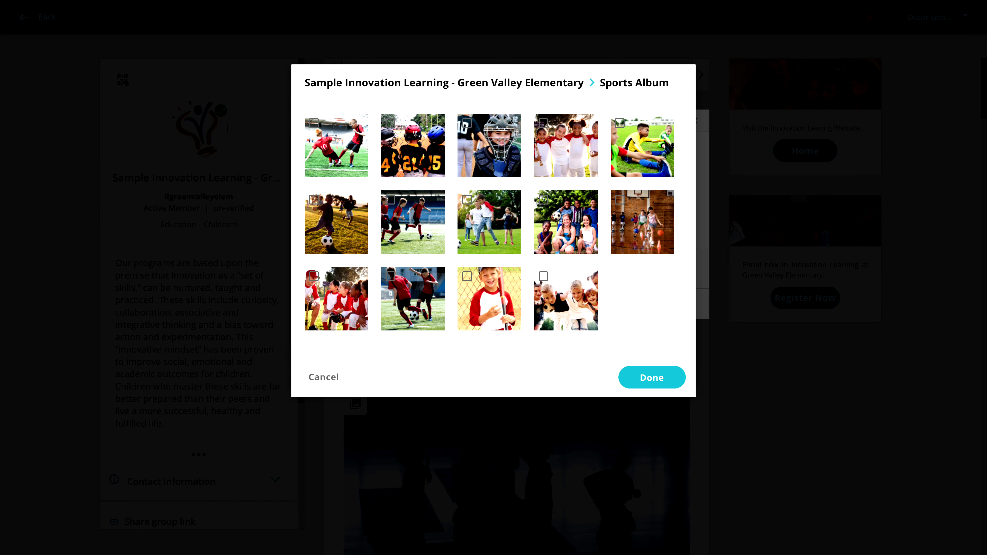
pyautogui.click(313, 123)
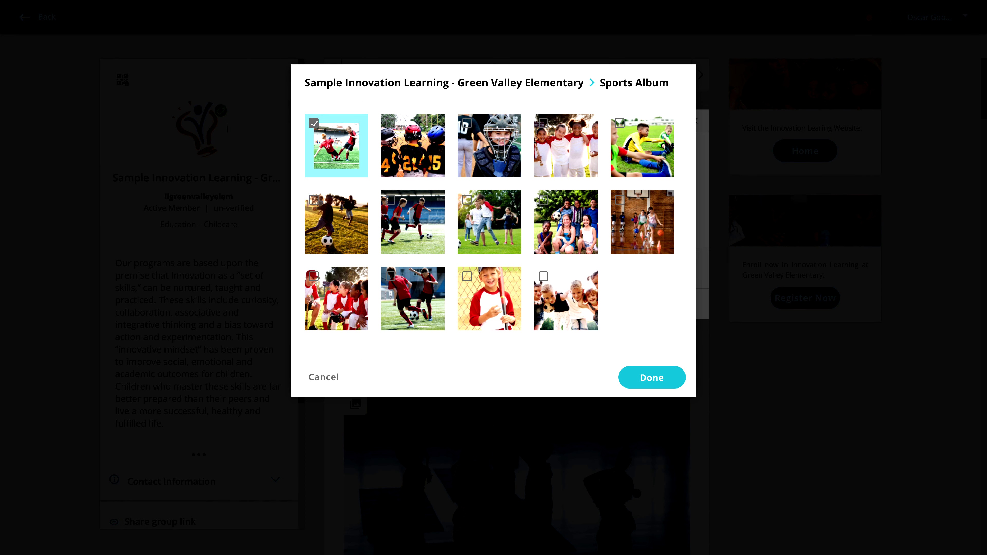
pyautogui.click(652, 378)
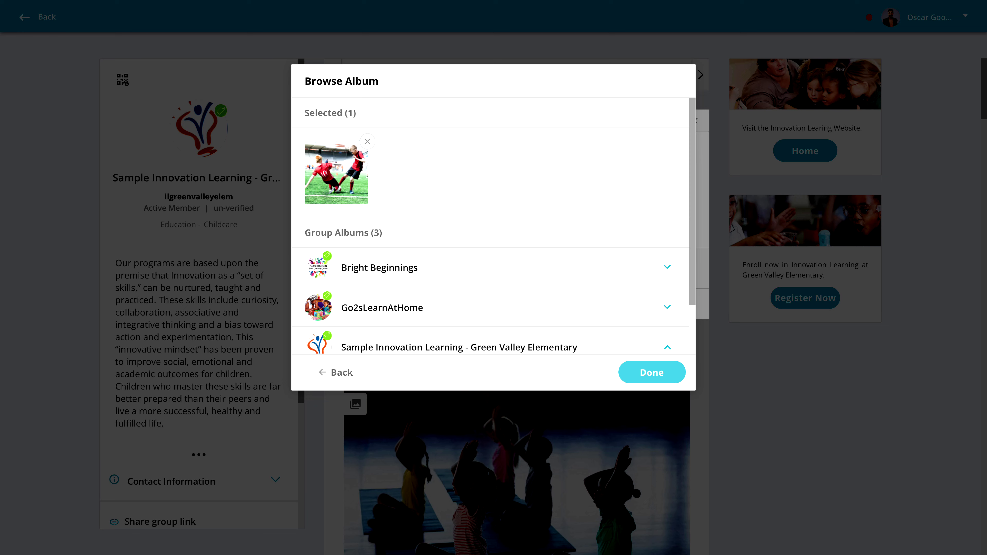
pyautogui.click(651, 372)
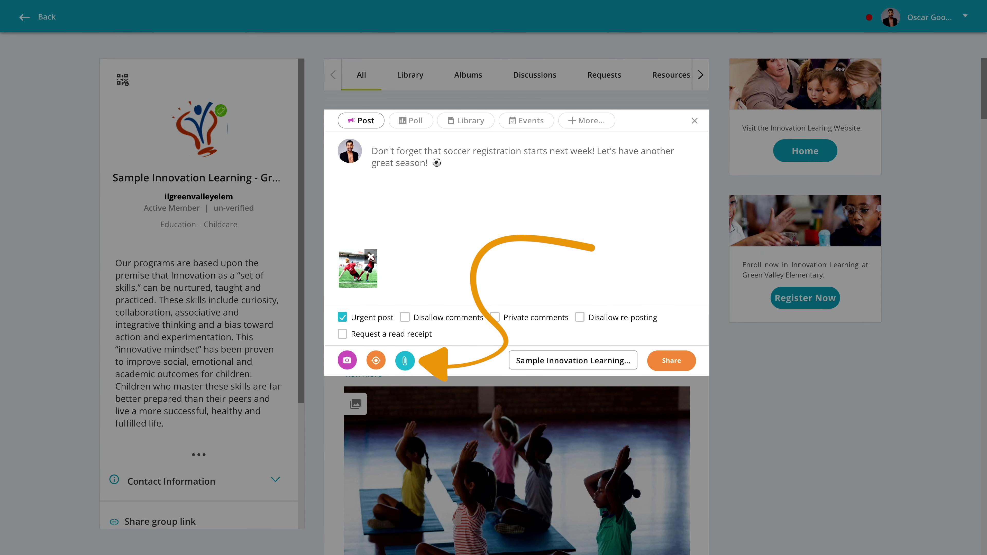
# Attach a PDF from the library and the file Soccer 1.jpg from the computer's Pictures folder to the post
pyautogui.click(404, 360)
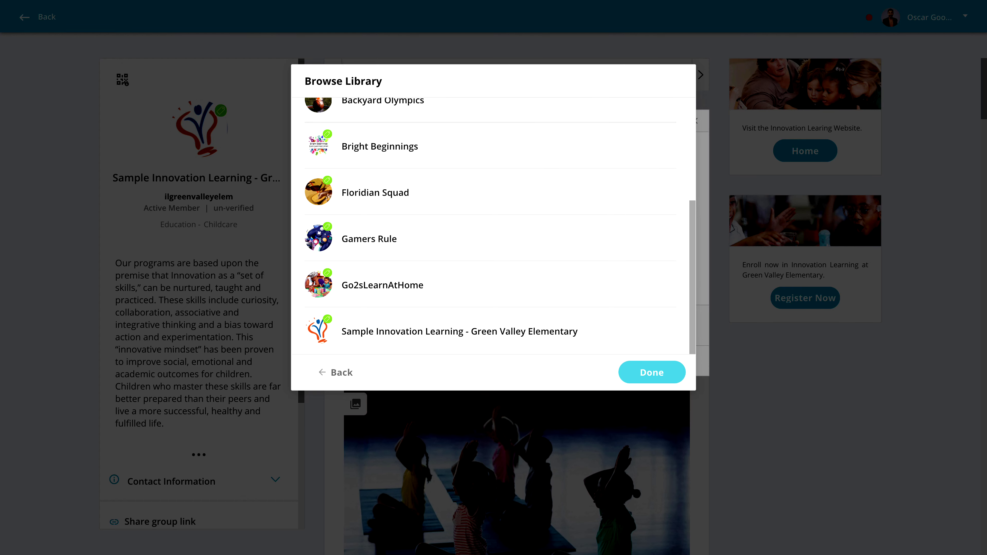
pyautogui.click(651, 372)
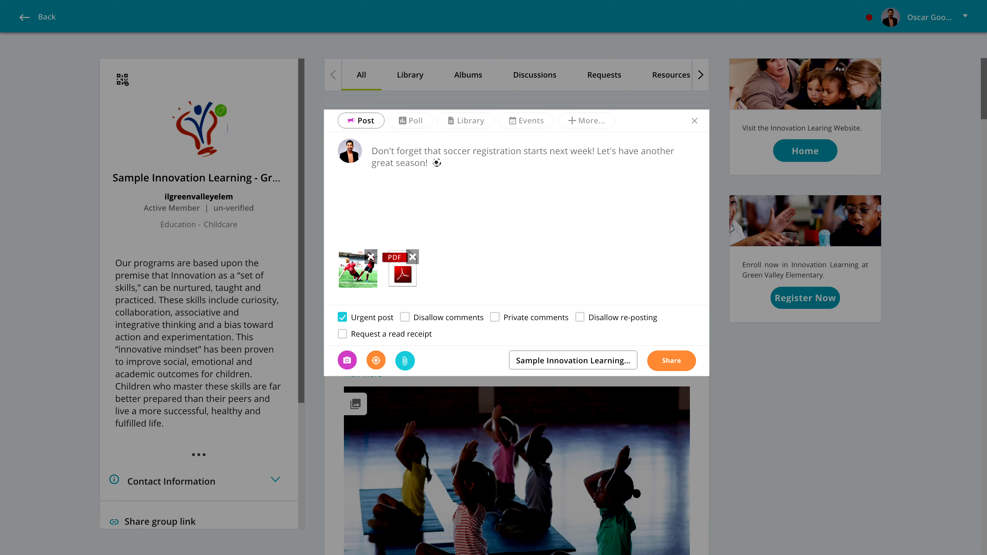
pyautogui.click(404, 361)
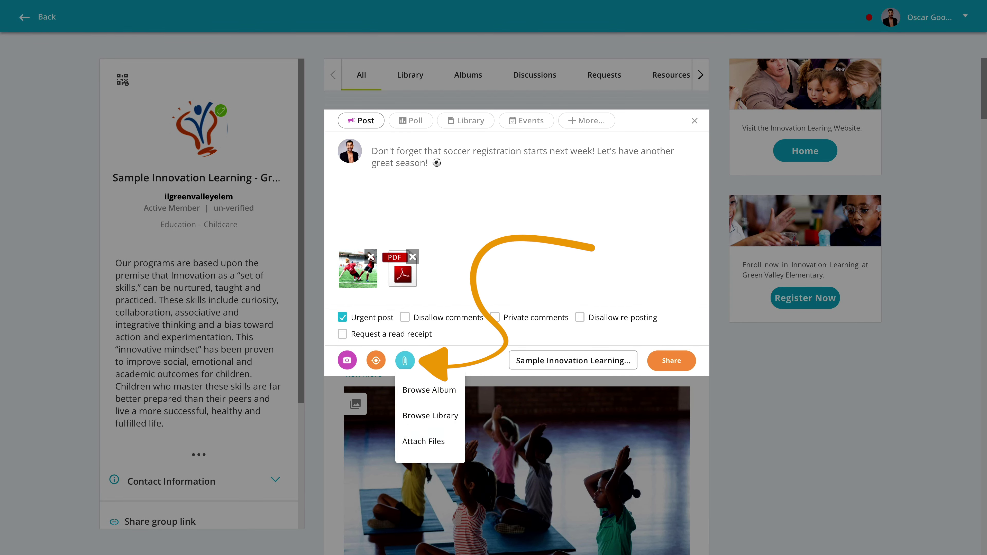
pyautogui.click(423, 441)
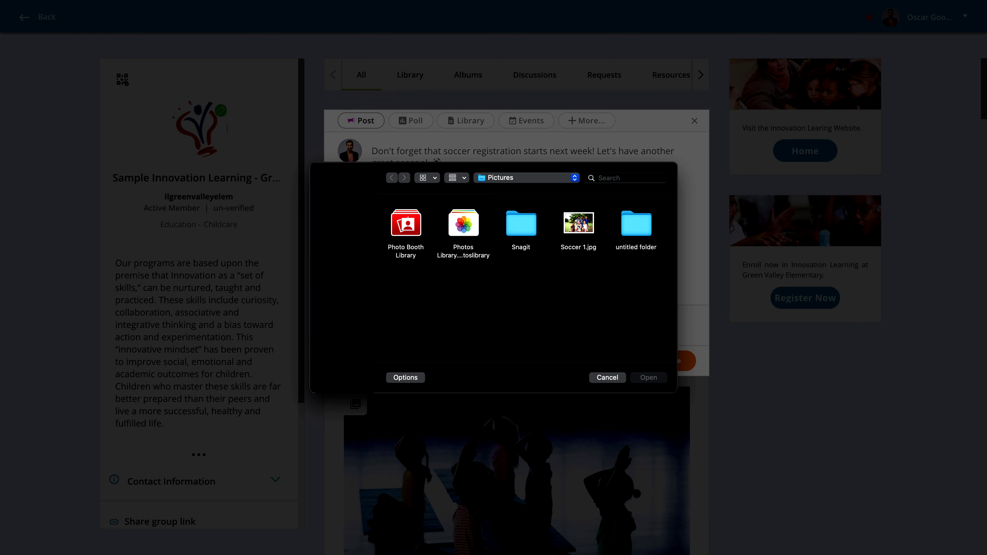
pyautogui.click(578, 223)
pyautogui.press('Return')
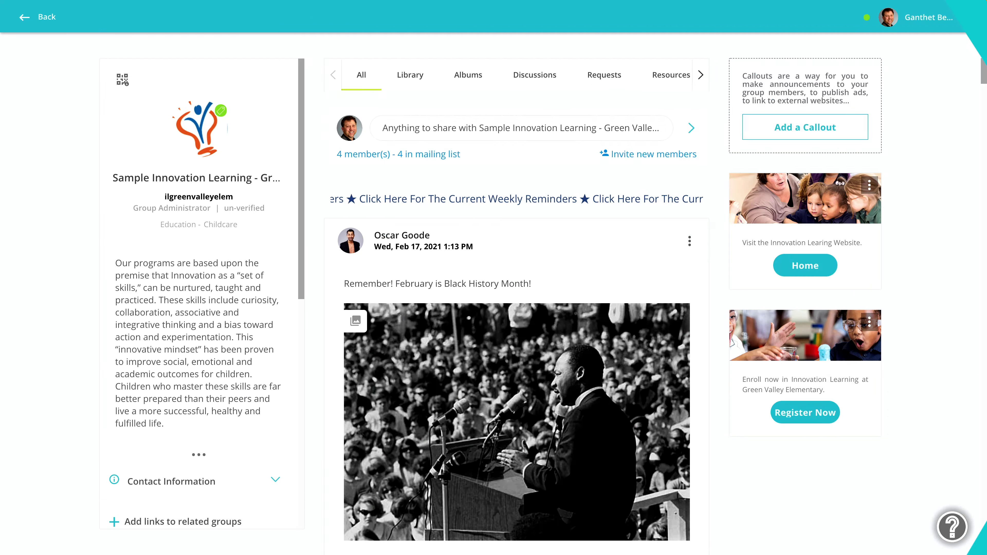
# Pin the Weekly Reminders post to the top of the group timeline with the text "Click Here For The Current Weekly Reminders"
pyautogui.scroll(-20, 517, 311)
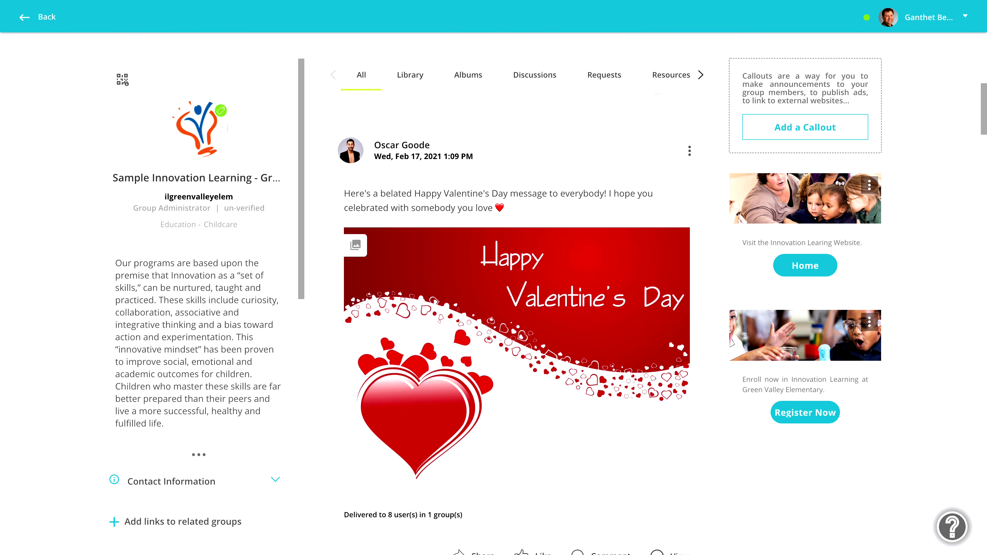
pyautogui.scroll(-15, 517, 323)
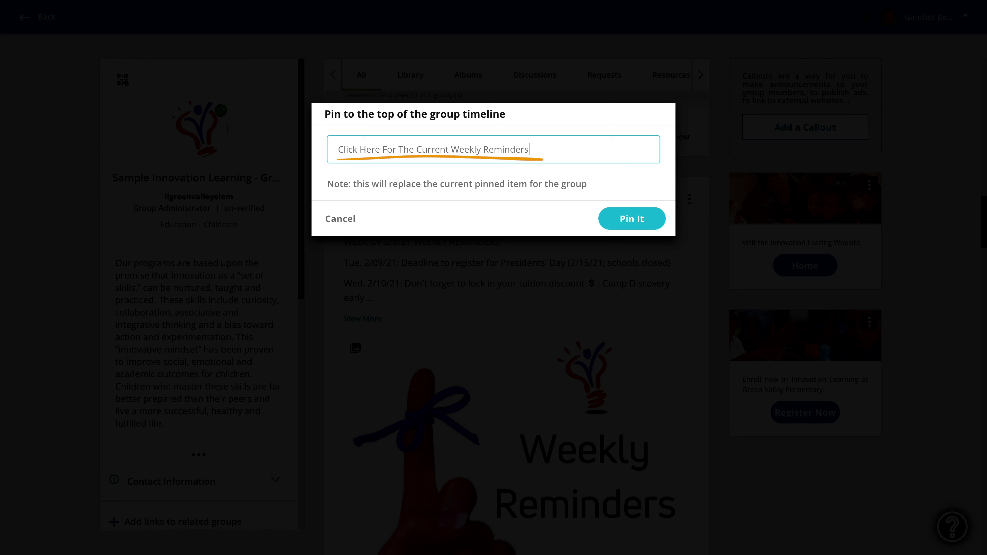
pyautogui.hotkey('ctrl', 'shift', 'Left')
pyautogui.hotkey('ctrl', 'shift', 'Left')
pyautogui.hotkey('ctrl', 'shift', 'Left')
pyautogui.hotkey('ctrl', 'shift', 'Left')
pyautogui.hotkey('ctrl', 'shift', 'Left')
pyautogui.hotkey('ctrl', 'shift', 'Left')
pyautogui.hotkey('ctrl', 'shift', 'Left')
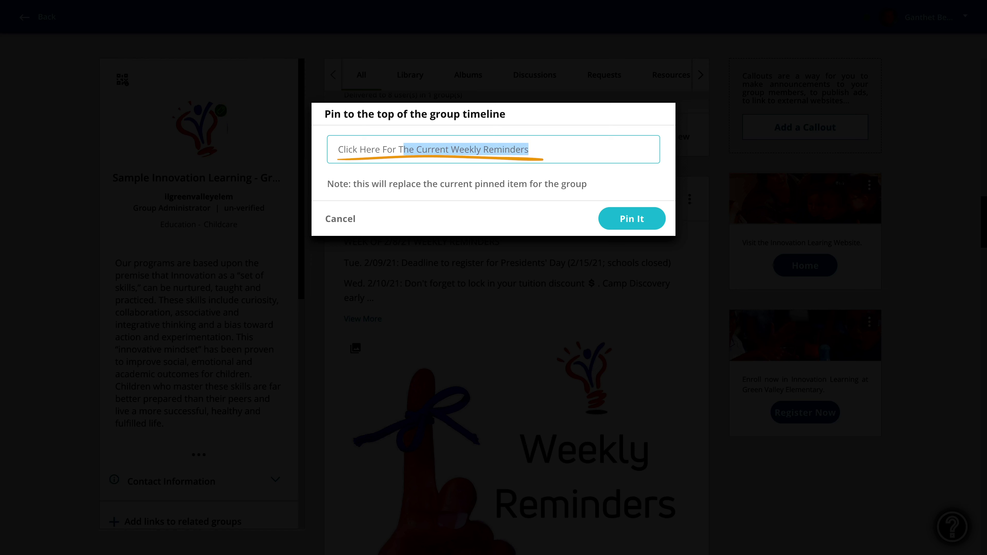
pyautogui.press('Return')
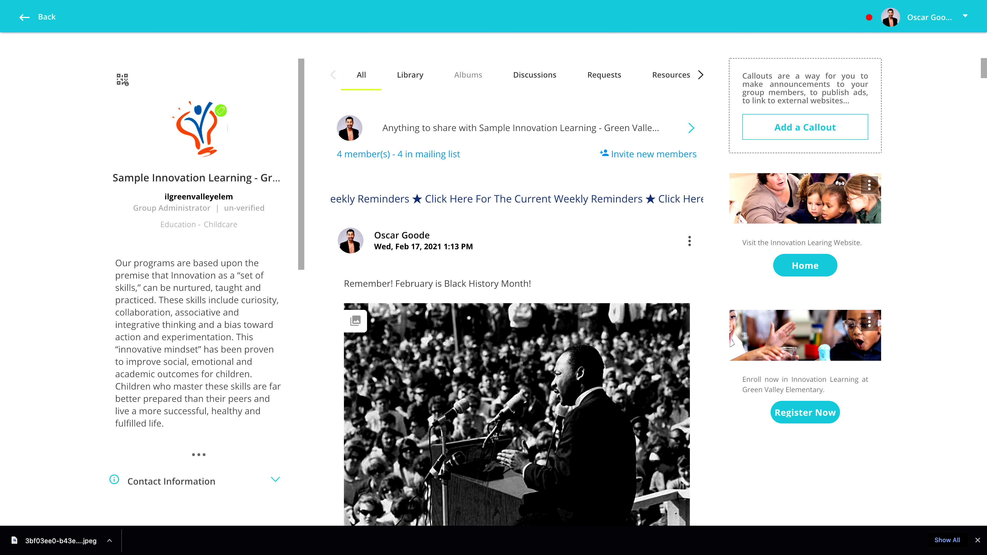
# Add the image Soccer Kids.jpeg from the IL Videos folder to the group's Fun Fitness album
pyautogui.click(467, 74)
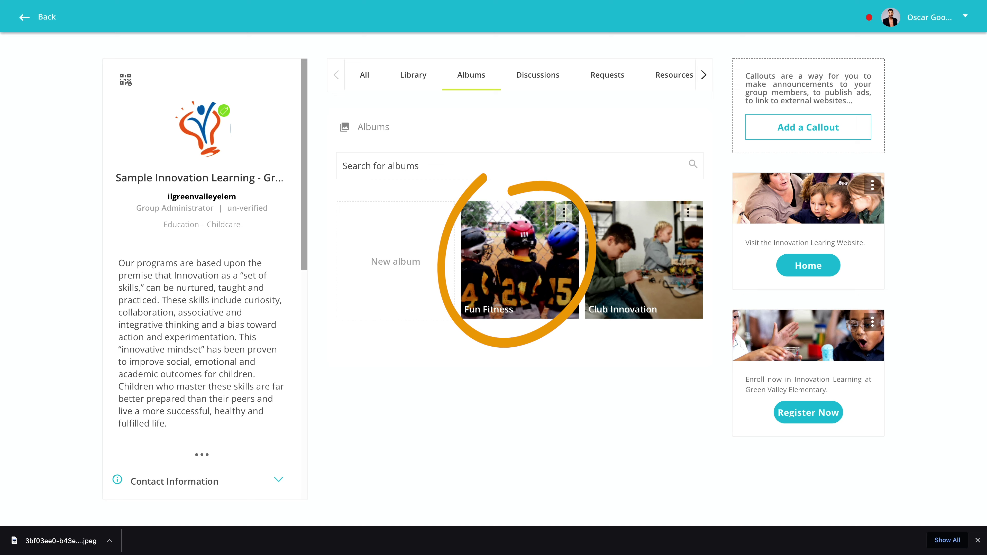
pyautogui.click(520, 260)
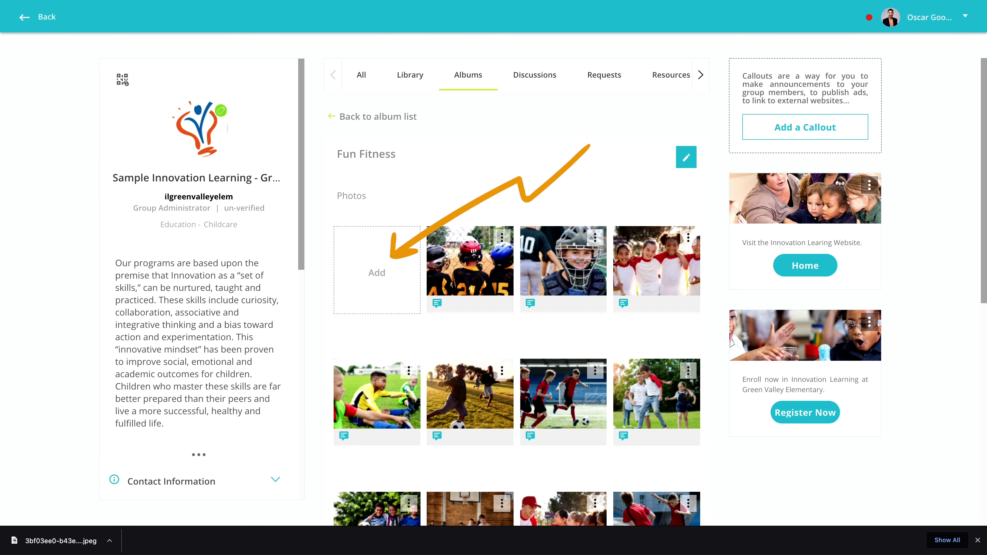
pyautogui.click(376, 272)
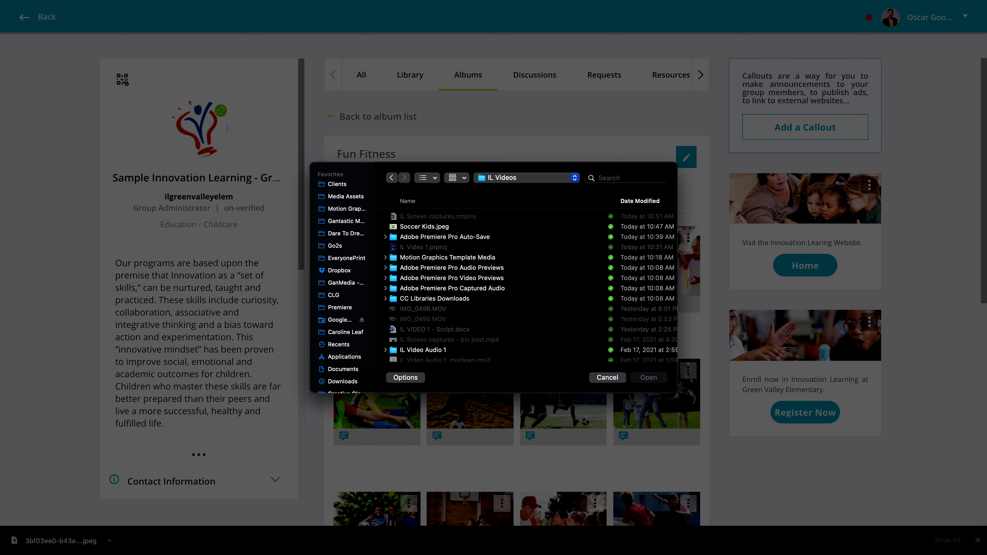
pyautogui.click(424, 227)
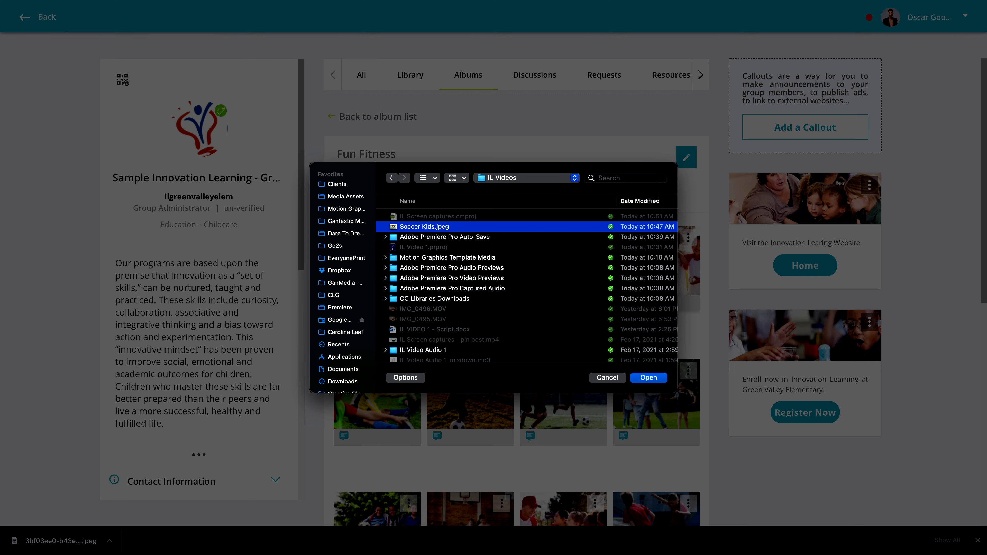
pyautogui.press('Return')
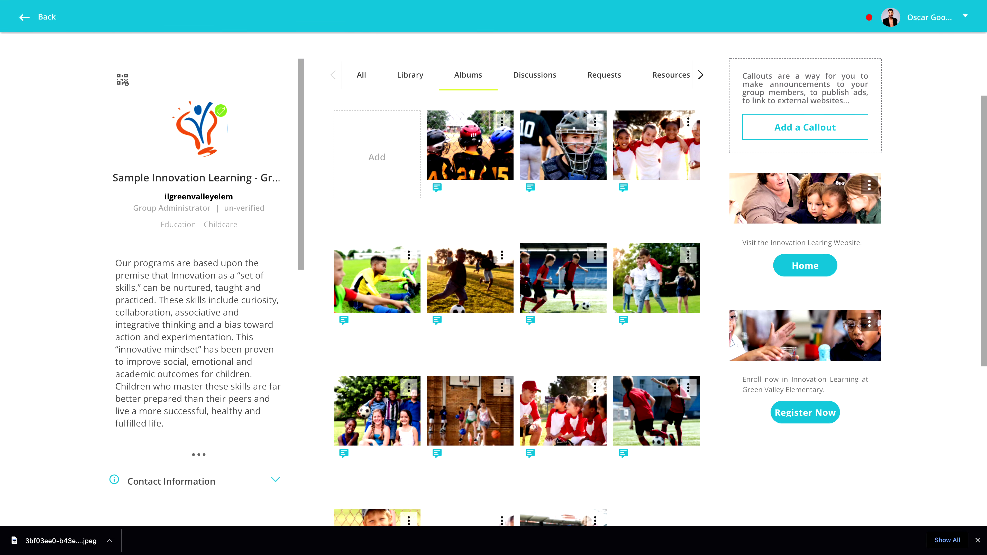
# Share the last photo in the third row with the message "I posted a pic from last week's soccer game. Check it out!" and a soccer-ball emoji
pyautogui.click(656, 411)
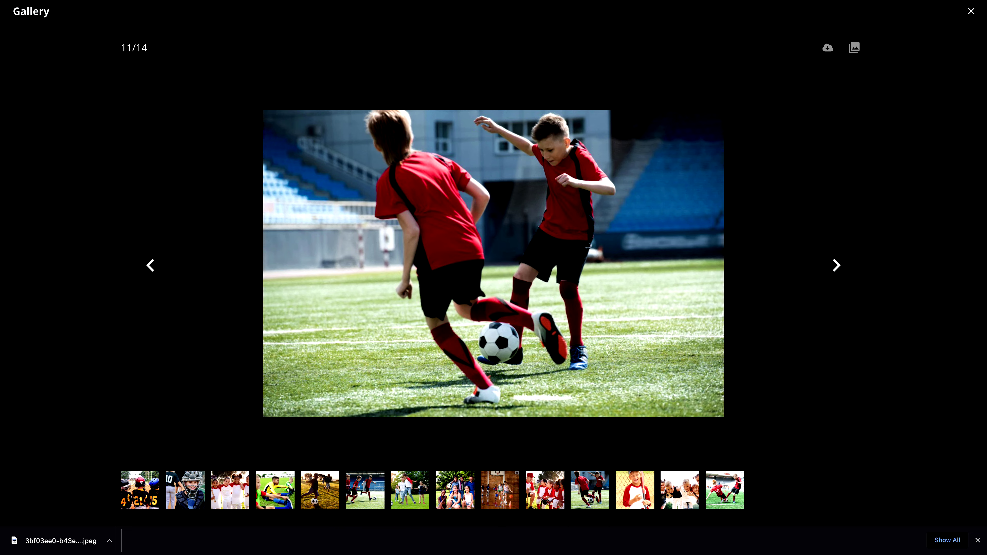
pyautogui.press('Escape')
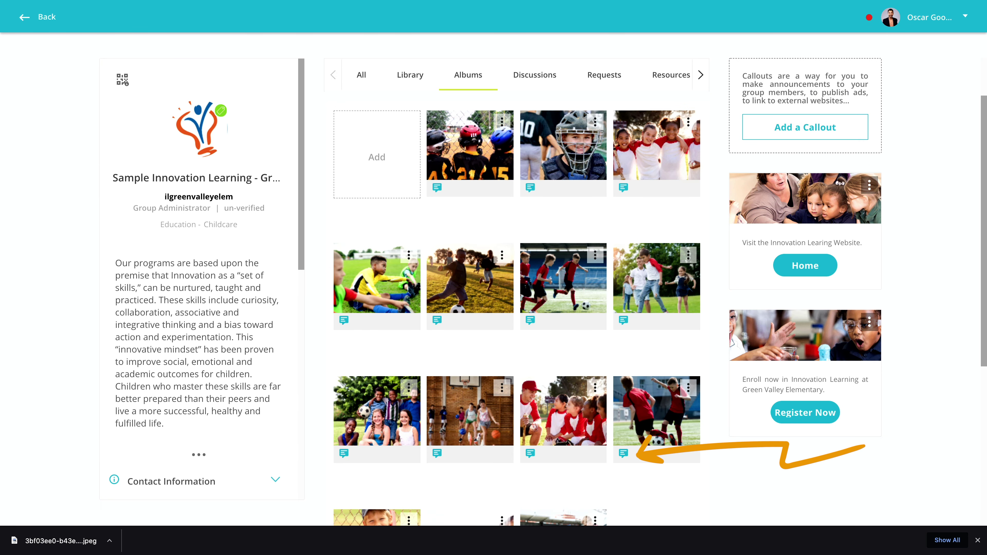
pyautogui.click(623, 453)
pyautogui.write("I posted a pic from last week's soccer game. Check it out!")
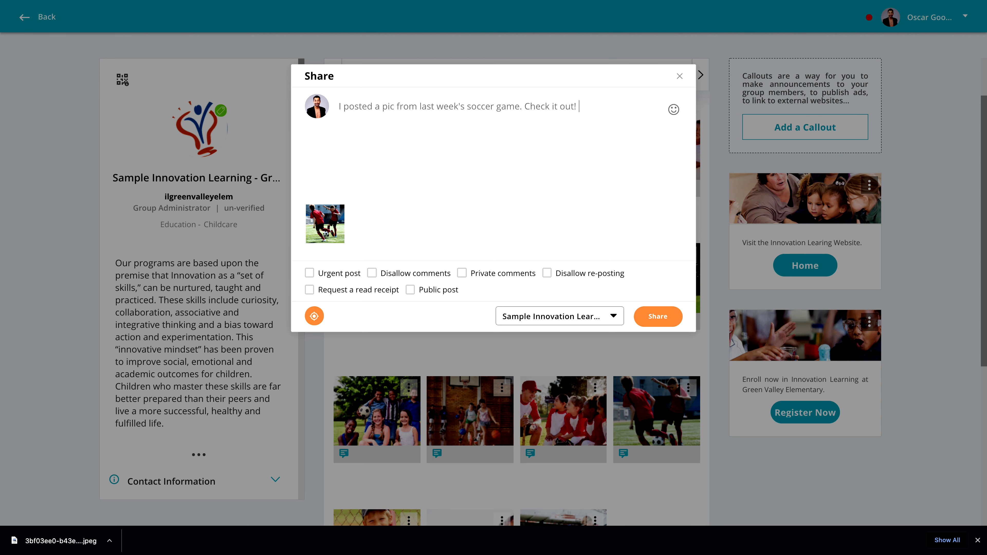
pyautogui.click(674, 109)
pyautogui.click(604, 34)
pyautogui.click(658, 316)
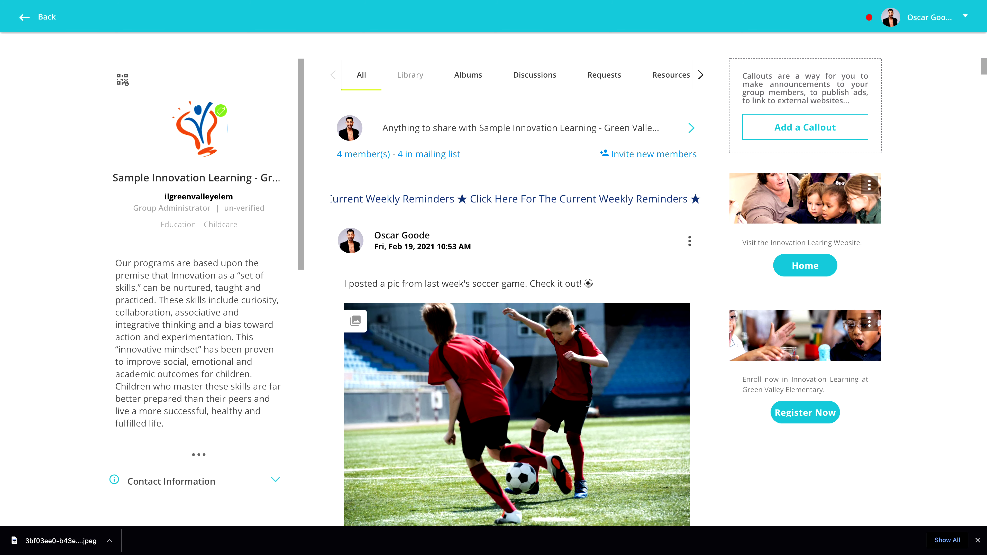
# Examine the details of the Green Valley Elementary Family Handbook and Parent Portal entries in the group library
pyautogui.click(410, 75)
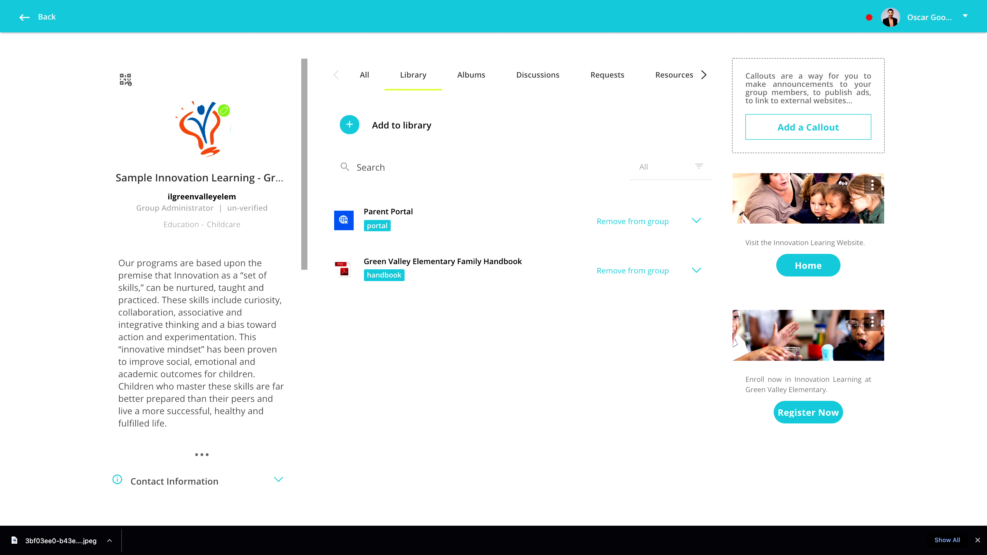
pyautogui.click(696, 270)
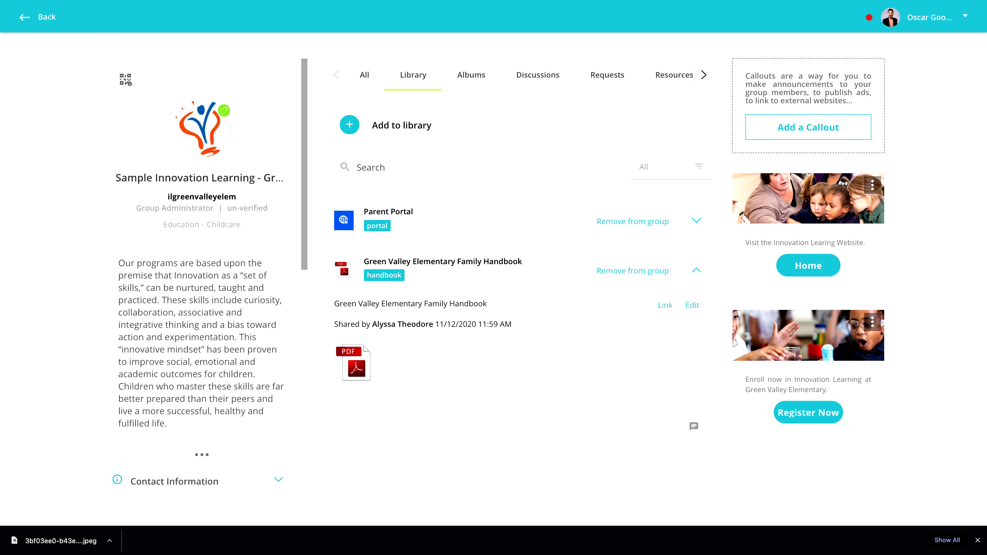
pyautogui.click(697, 221)
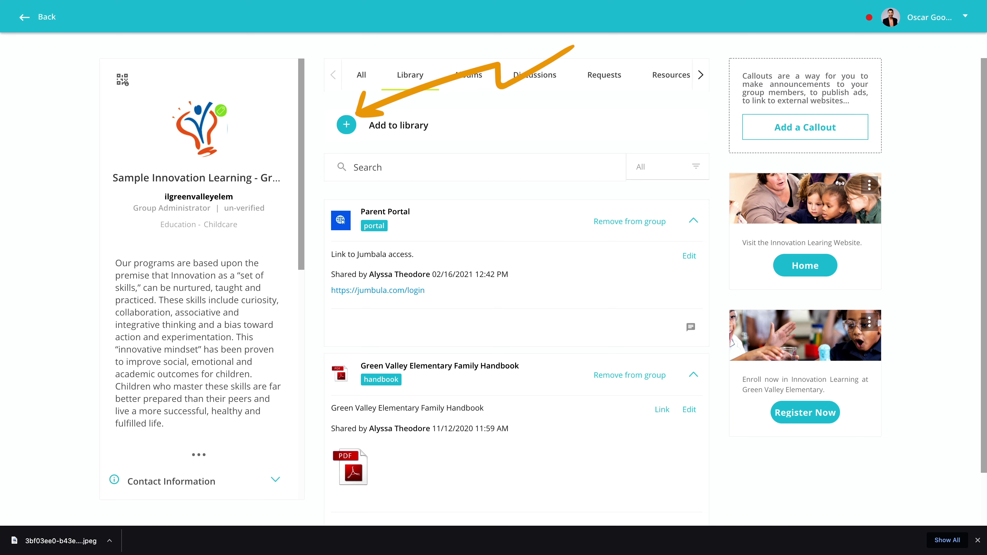
# Create a library entry titled "Soccer Registration Form" with the description "Sign up form 2021" and the tag "soccer"
pyautogui.write('Soccer Registration Form')
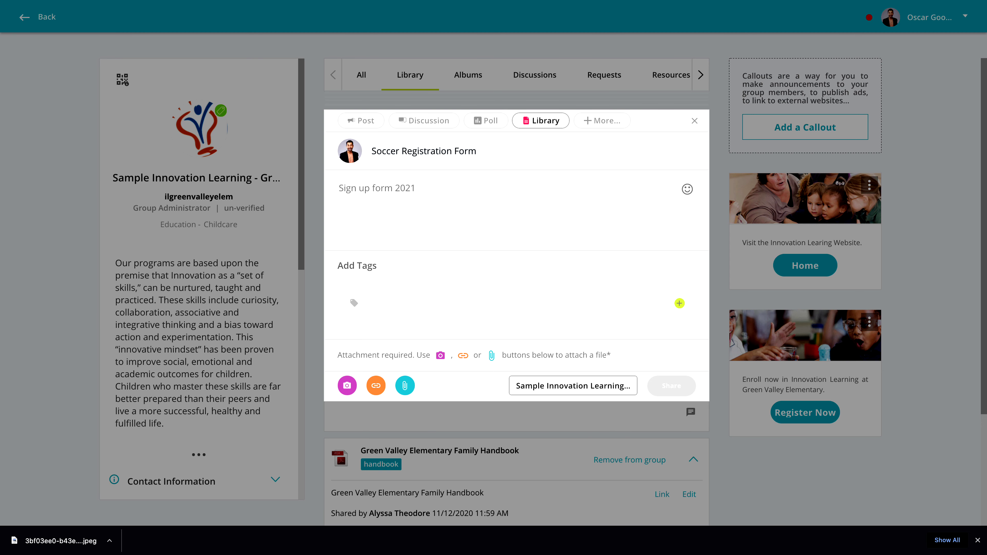
pyautogui.click(364, 304)
pyautogui.write('soccer')
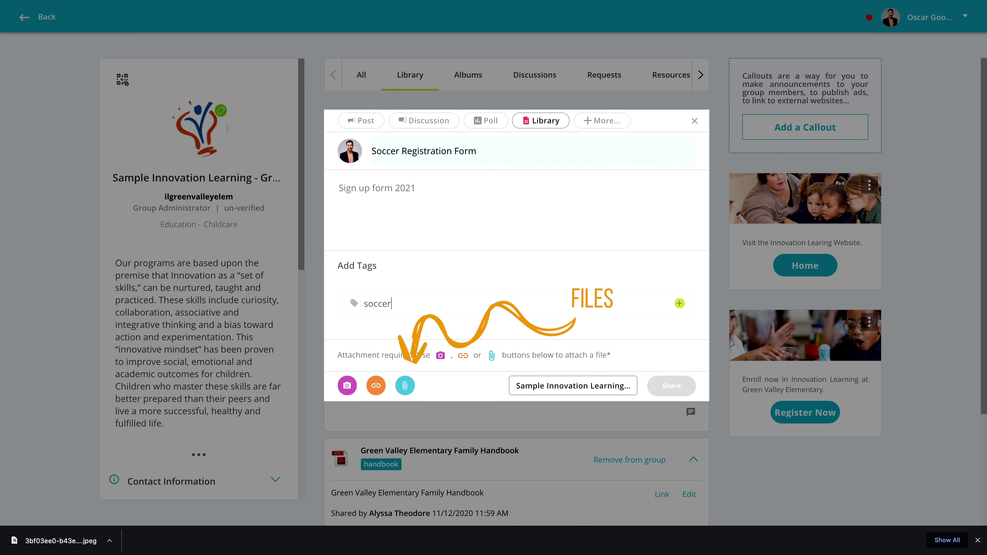
# Attach the Soccer Signup Form file from the IL Videos folder to the library entry and share it with the group
pyautogui.click(405, 386)
pyautogui.scroll(-10, 493, 284)
pyautogui.click(429, 331)
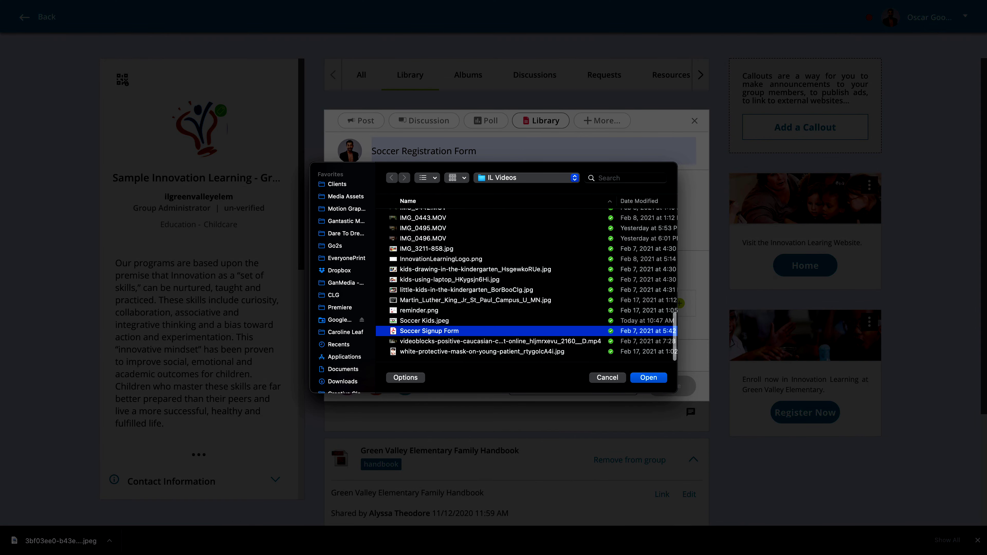
pyautogui.press('Return')
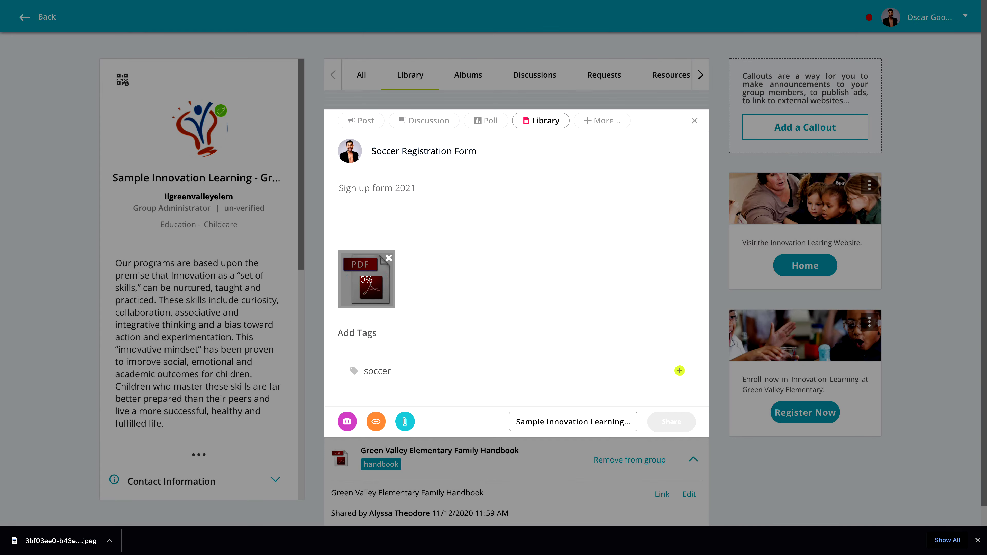
pyautogui.click(671, 422)
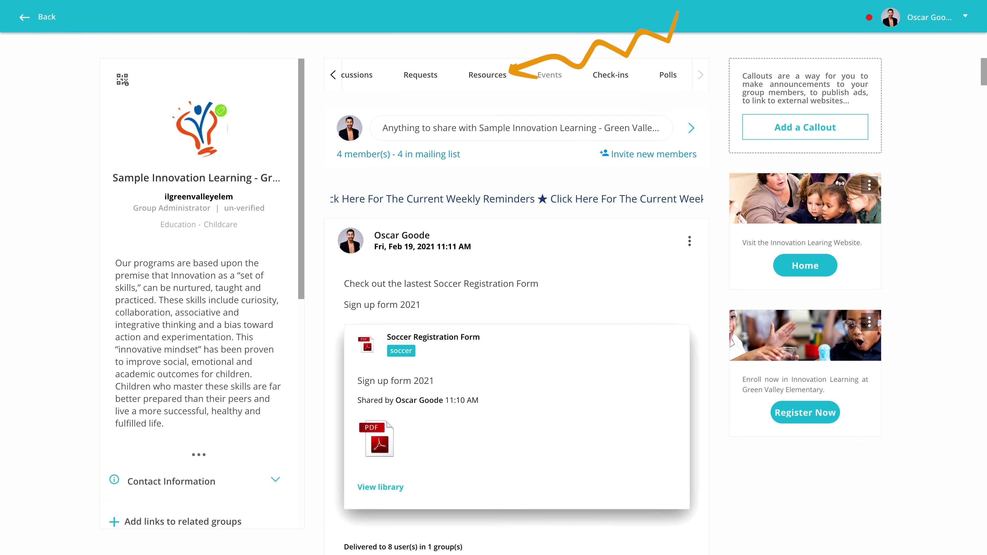
# Start a new group event titled "Staff Picnic" with the description "Let's meet at the park and have some fun!"
pyautogui.click(549, 74)
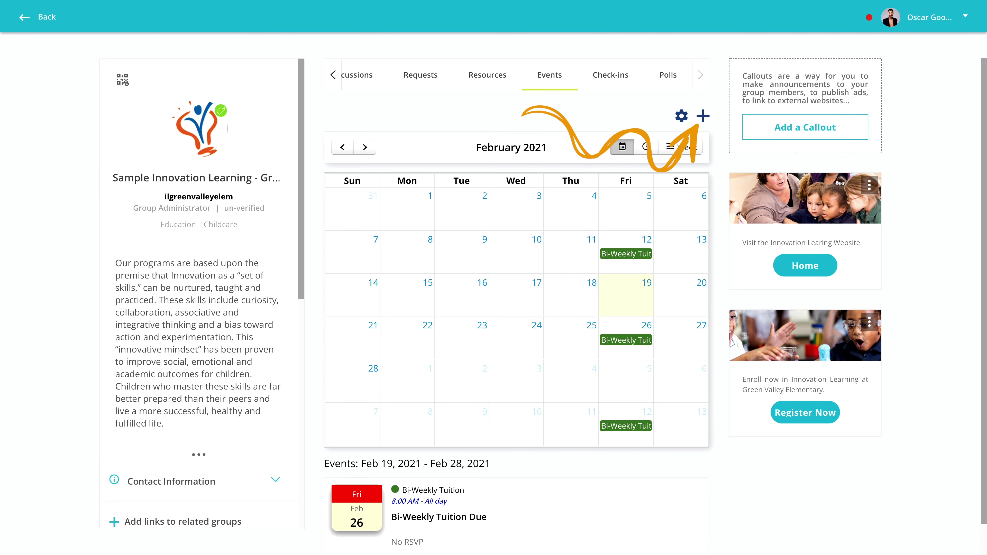
pyautogui.click(703, 116)
pyautogui.click(337, 106)
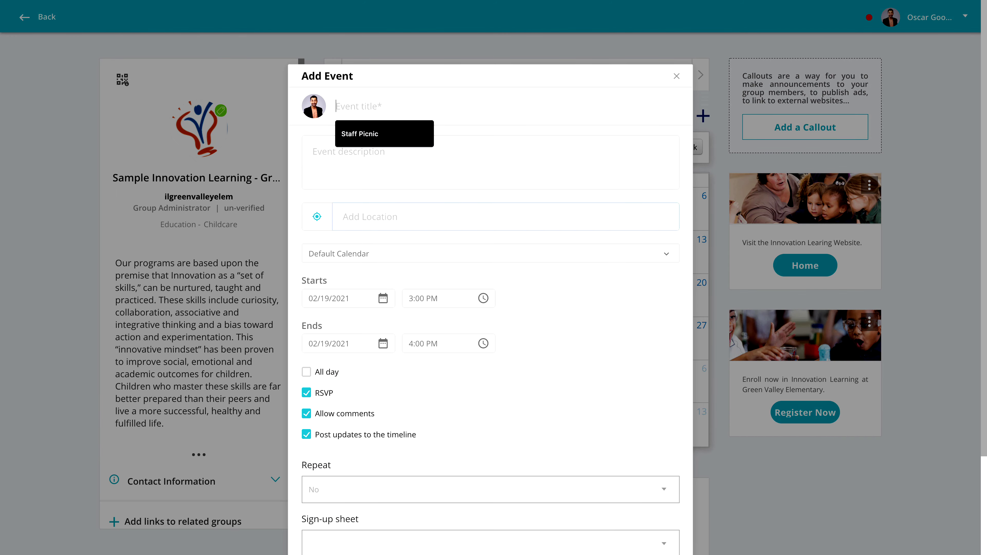
pyautogui.press('Return')
pyautogui.press('Tab')
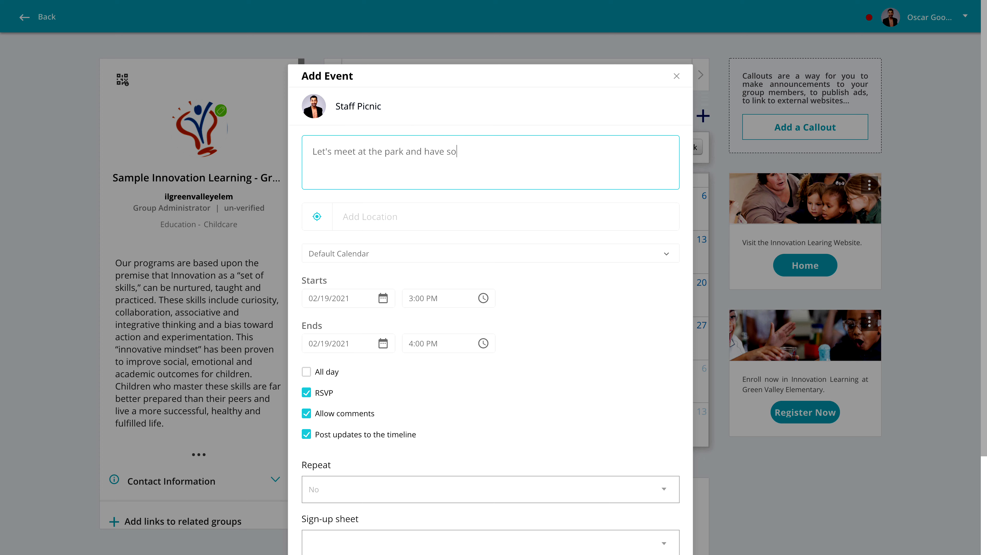
# Set the event's location to Citizens Field in Gainesville and keep it on the Default Calendar
pyautogui.click(343, 217)
pyautogui.write('citizen')
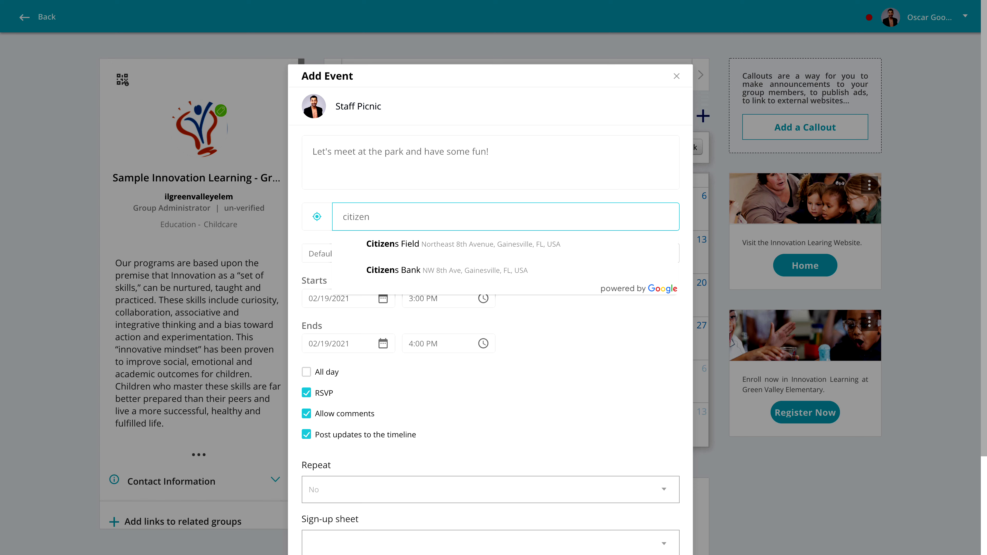
pyautogui.press('Down')
pyautogui.press('Return')
pyautogui.click(490, 253)
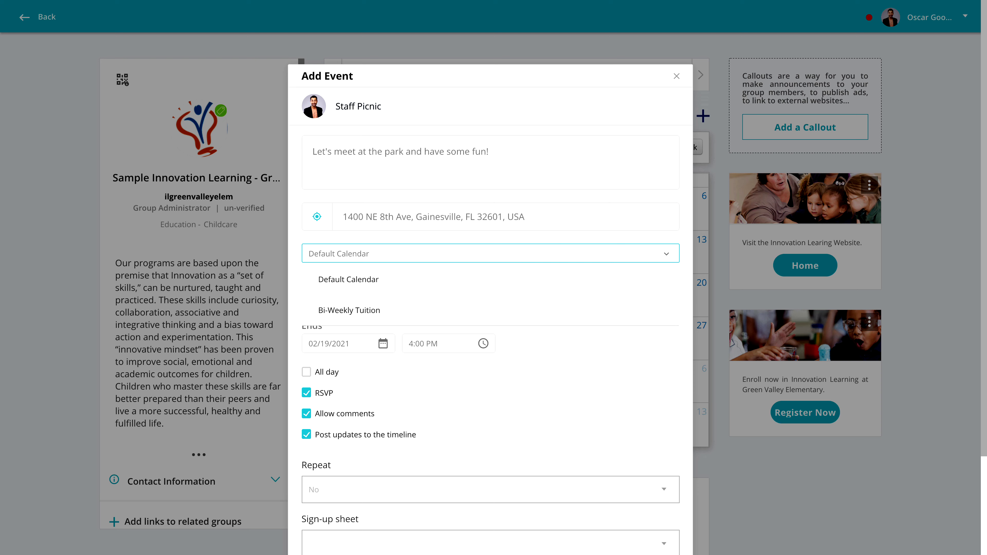
pyautogui.press('Escape')
# Set the event's date to 02/27/2021 and its end time to 6:00 PM
pyautogui.click(349, 298)
pyautogui.click(474, 222)
pyautogui.click(448, 343)
pyautogui.click(434, 401)
pyautogui.click(505, 401)
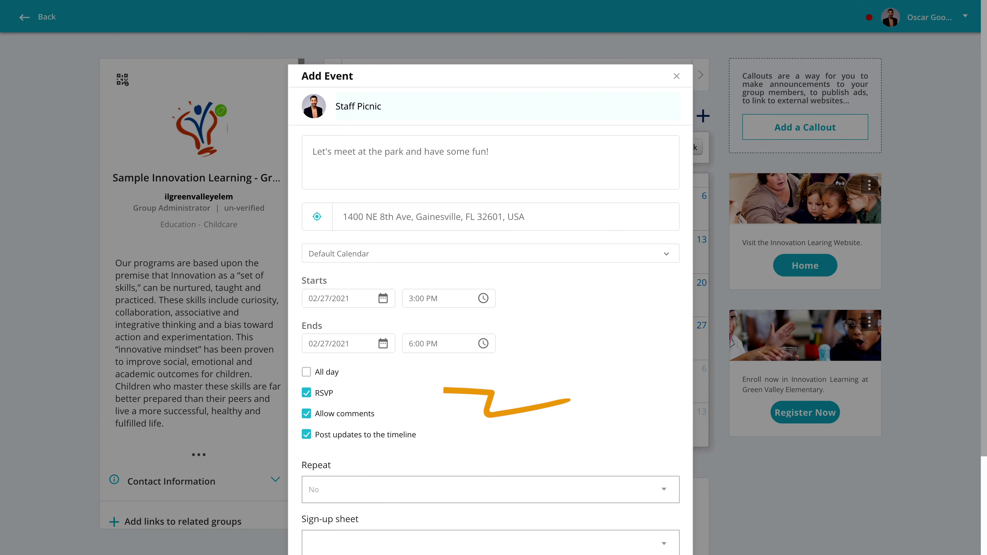
# Save the Staff Picnic event with RSVP turned off and share it with the group
pyautogui.click(306, 393)
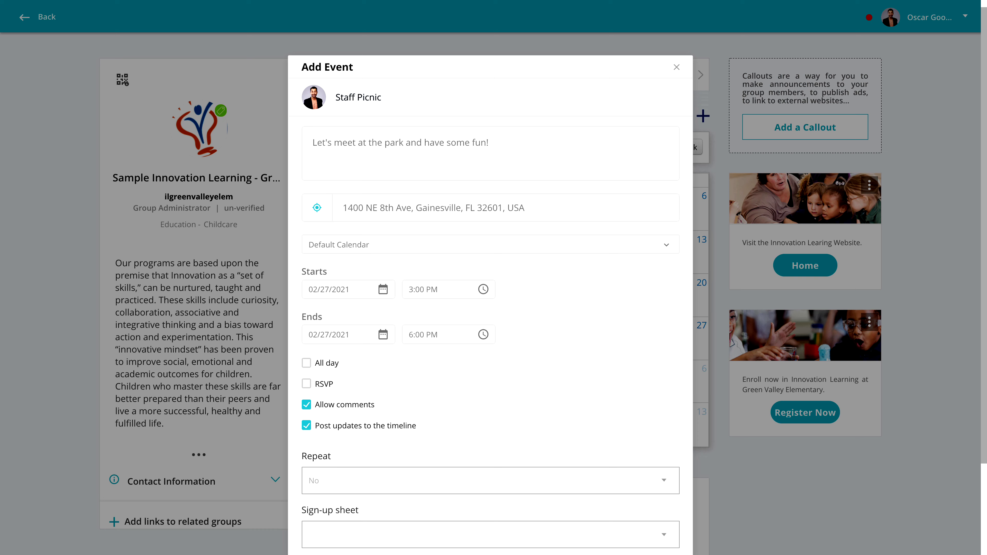
pyautogui.scroll(-3, 490, 273)
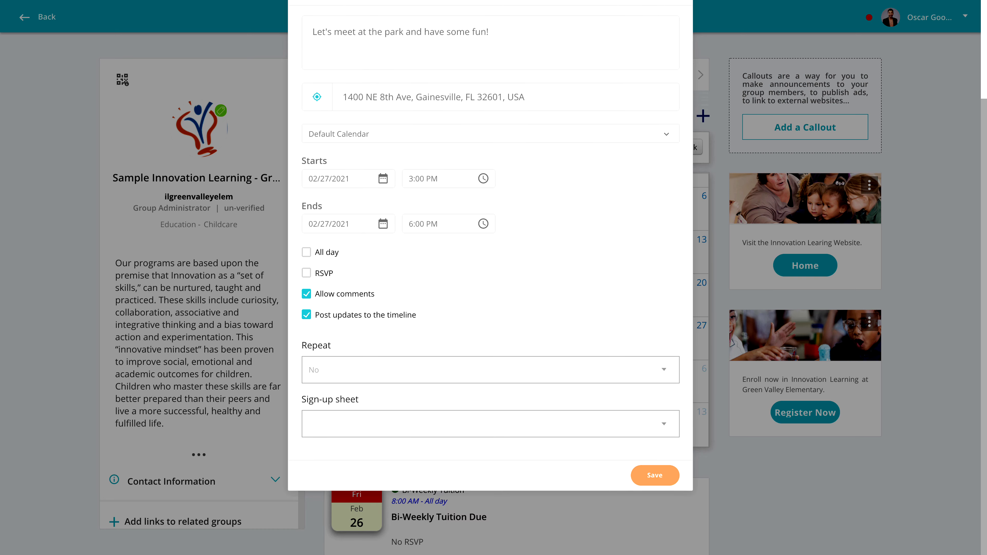
pyautogui.click(655, 475)
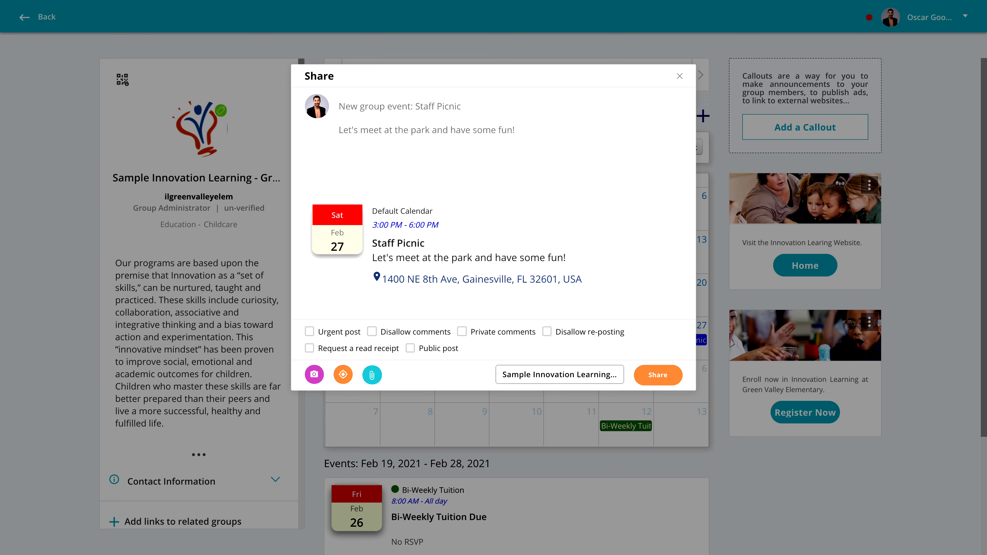
pyautogui.click(658, 375)
pyautogui.scroll(-3, 516, 293)
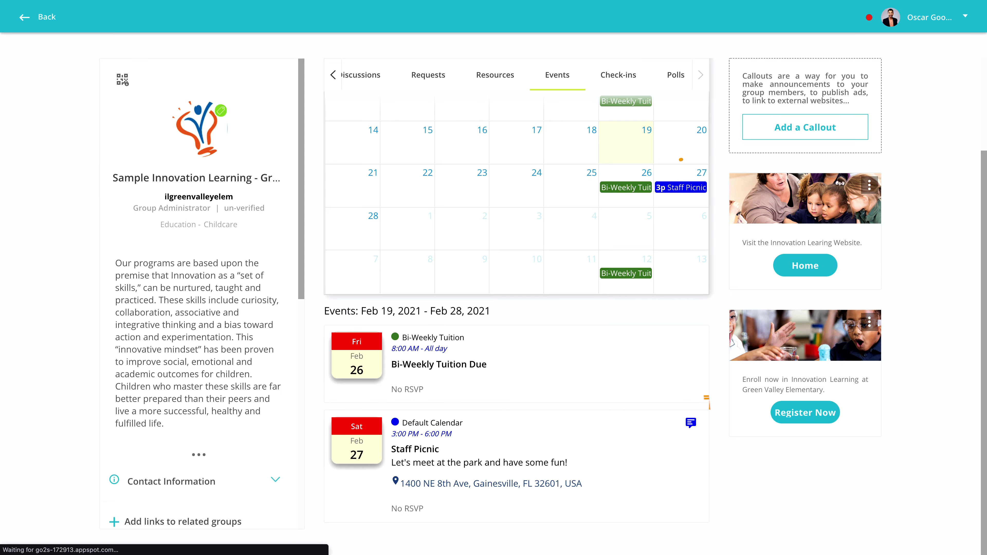